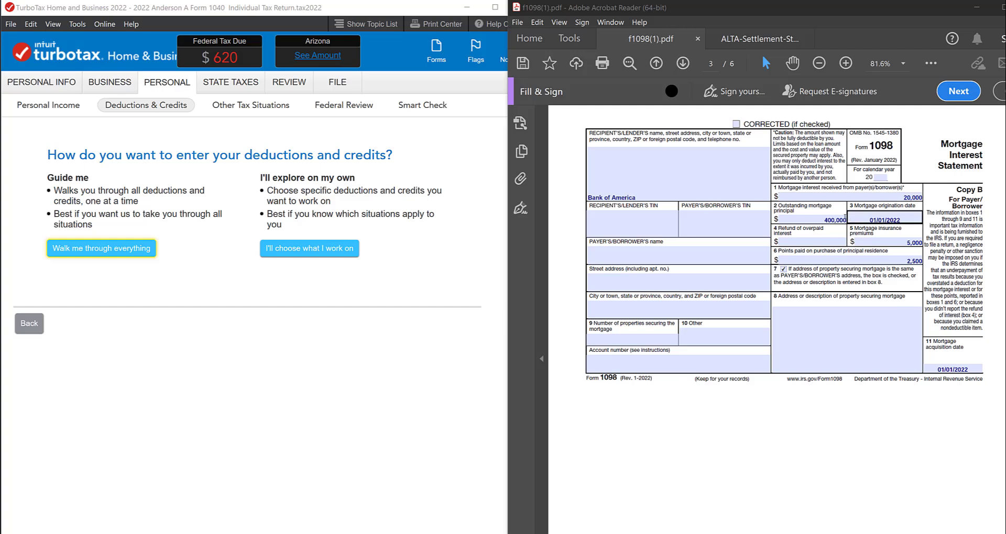
Choose to work on selected deductions only and open the Mortgage Interest, Refinancing, and Insurance section.
left_click(818, 240)
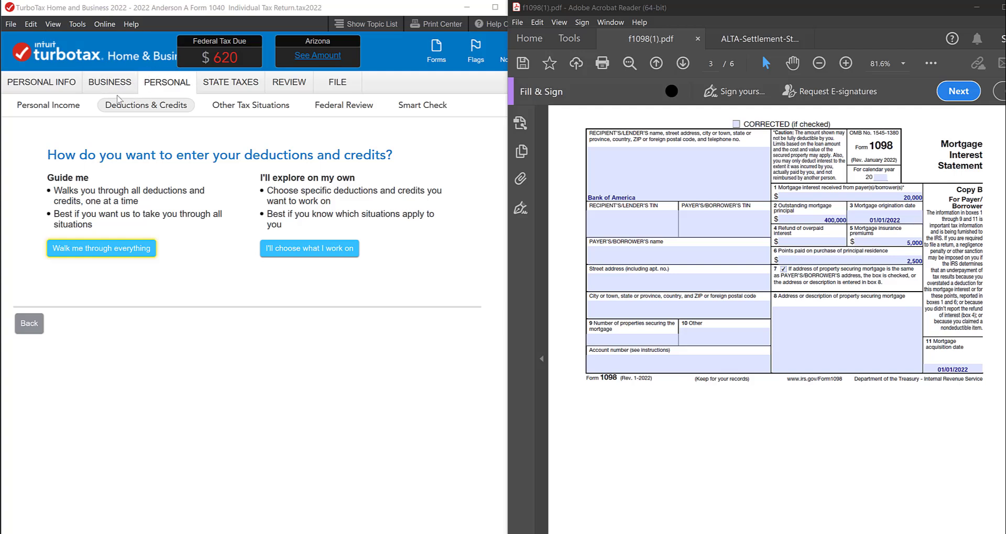
left_click(308, 250)
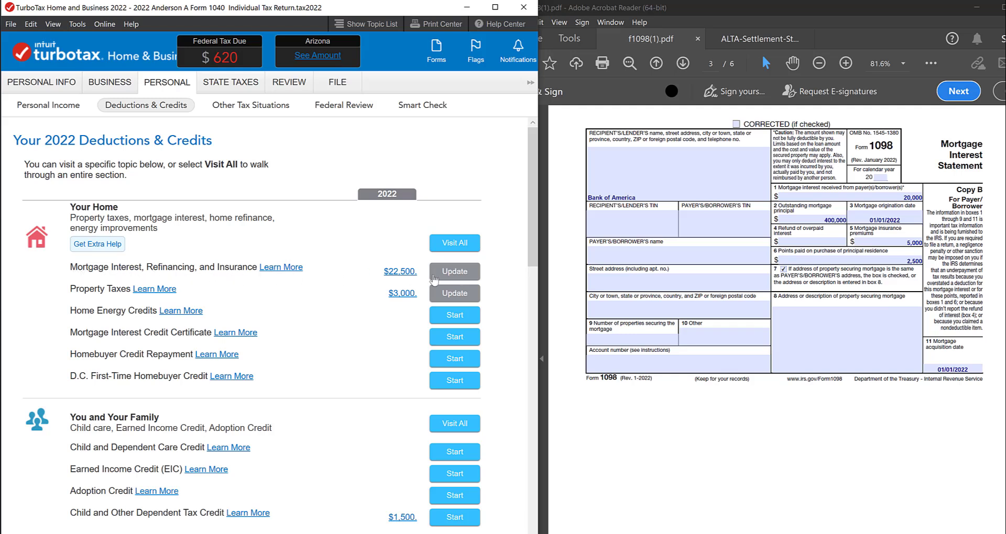
left_click(455, 272)
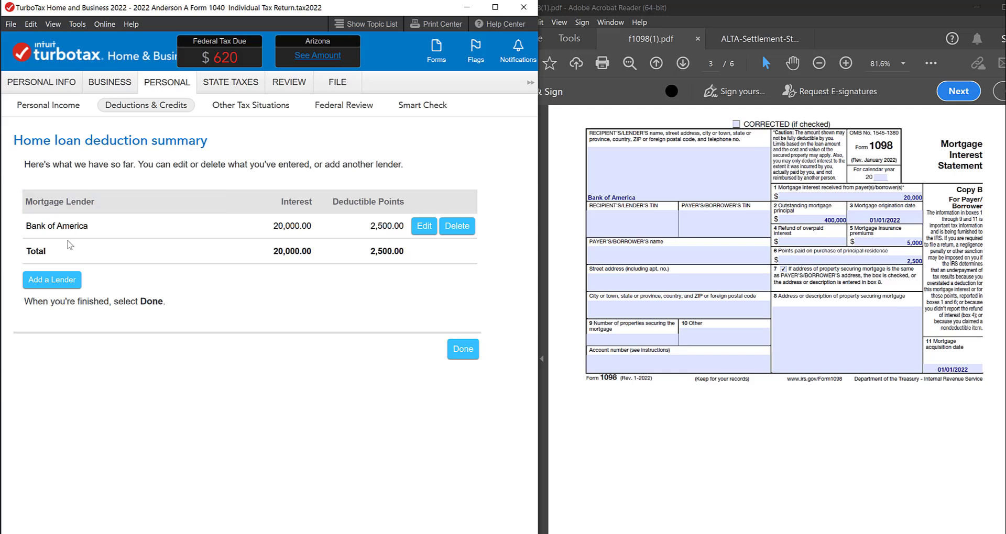
left_click(48, 283)
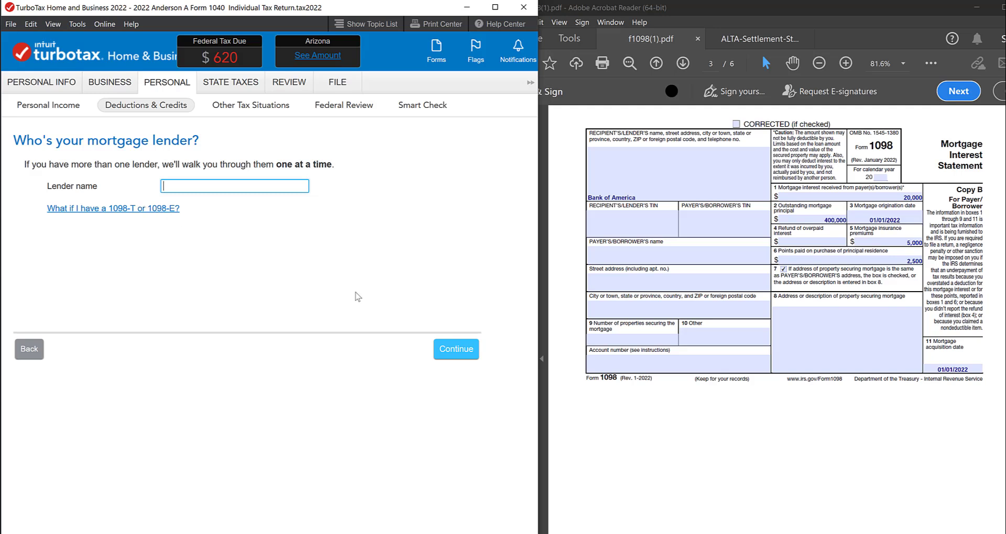
left_click(29, 350)
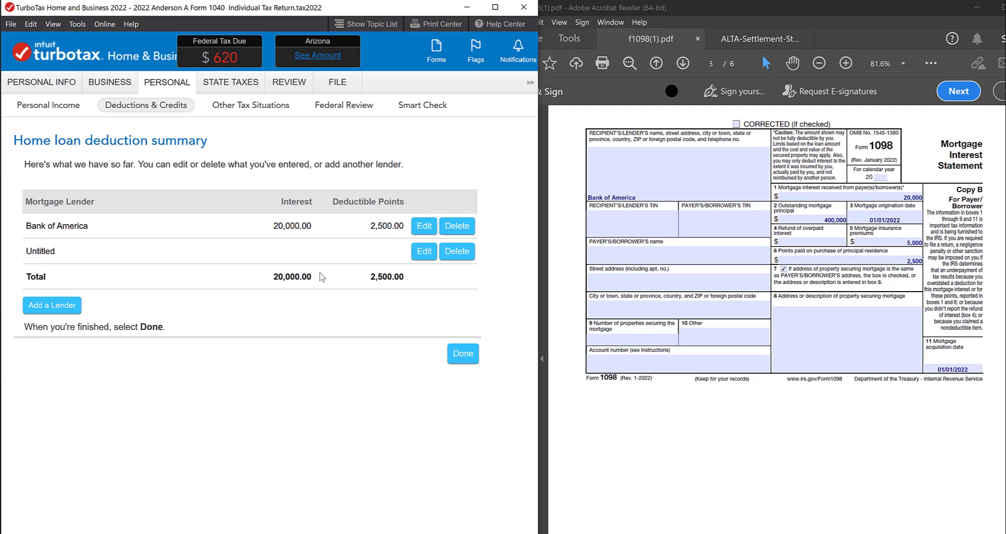
left_click(461, 256)
left_click(436, 350)
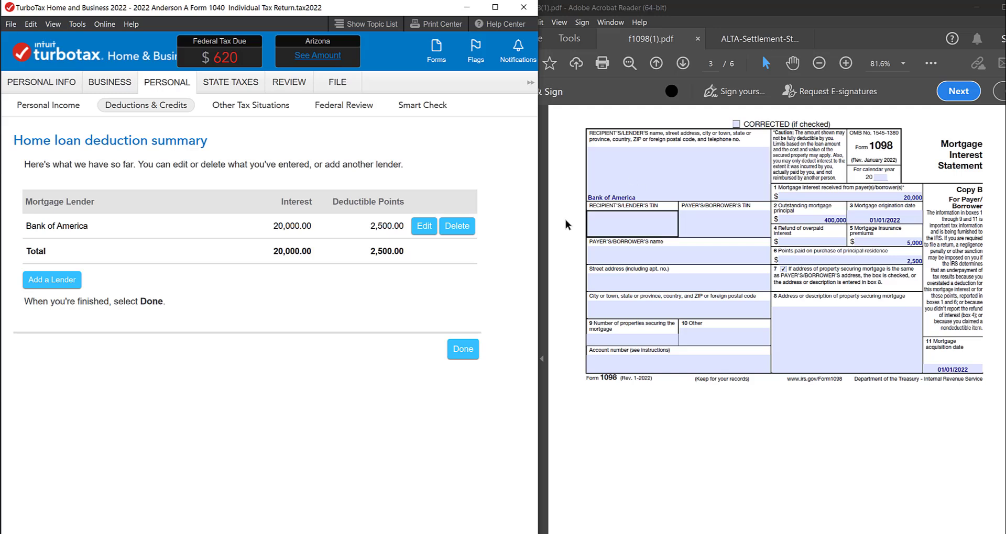
Edit the Bank of America loan, keeping the lender name and Primary Home, and answer None of the above for the special 1098 situations.
left_click(424, 226)
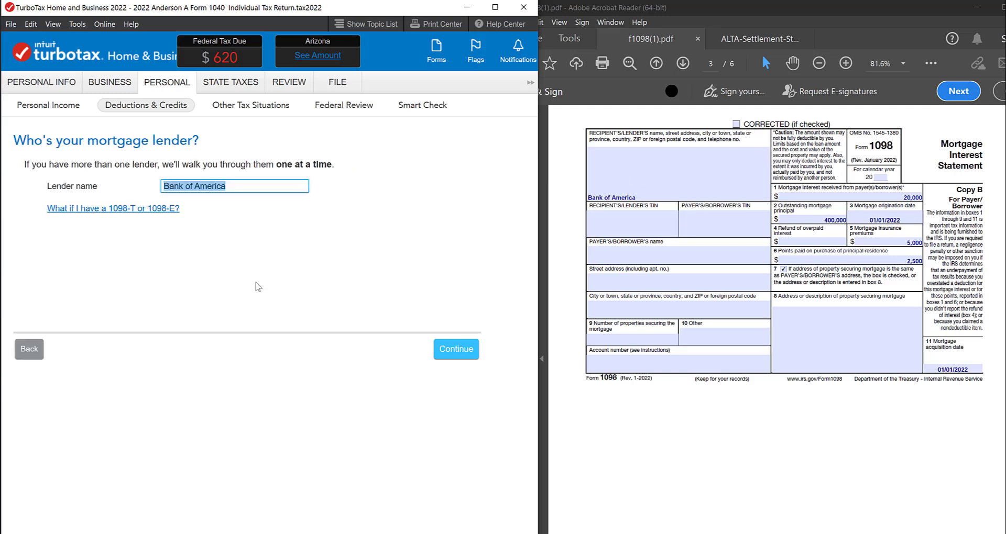
left_click(446, 361)
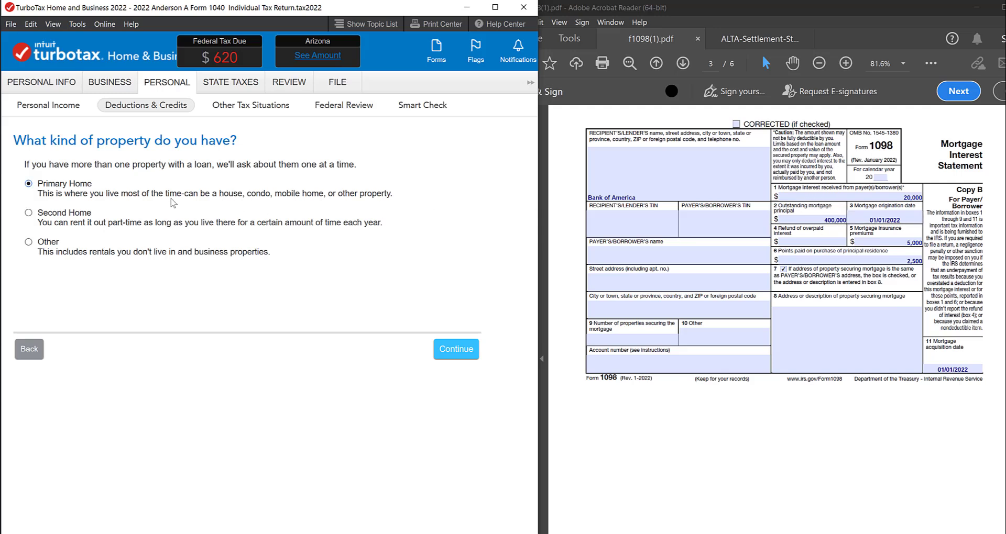
left_click(461, 352)
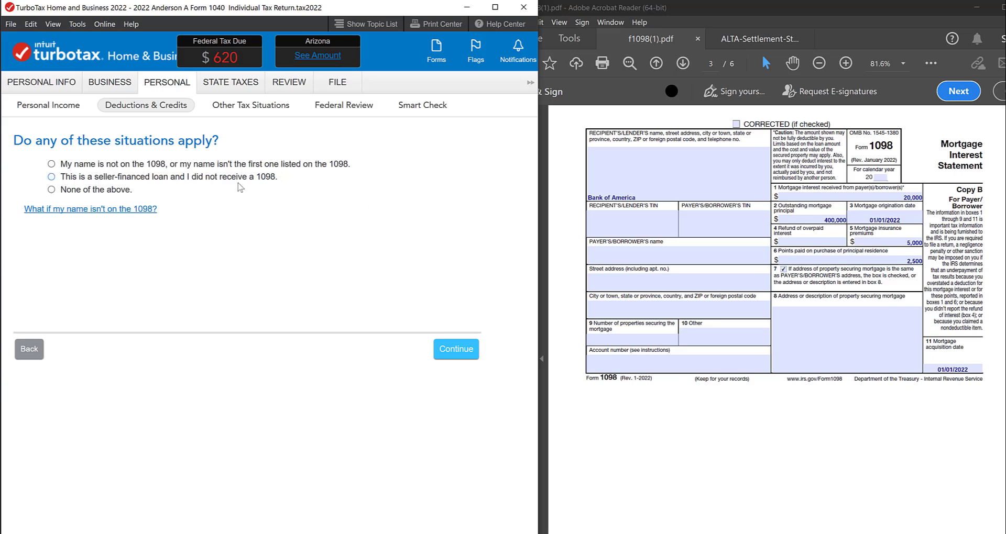
left_click(51, 189)
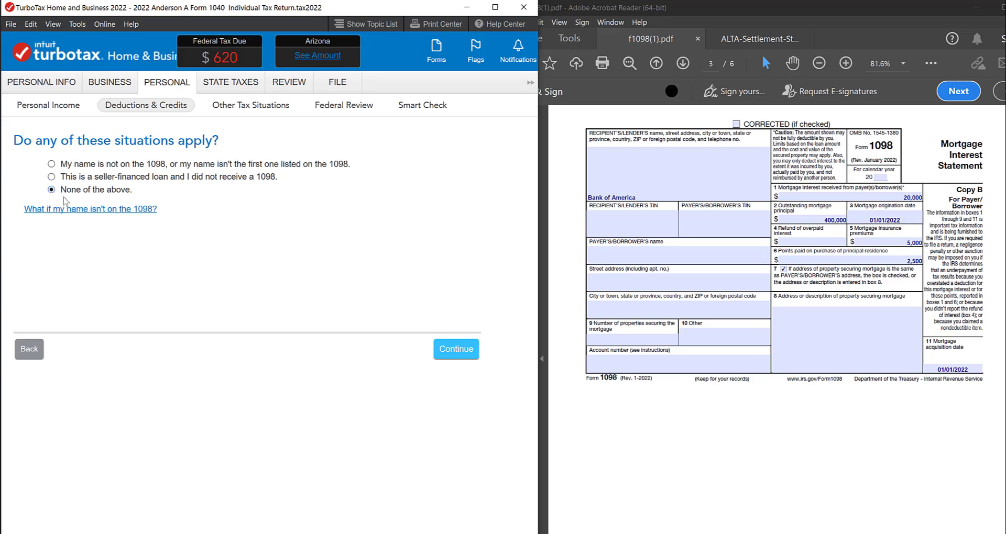
left_click(455, 350)
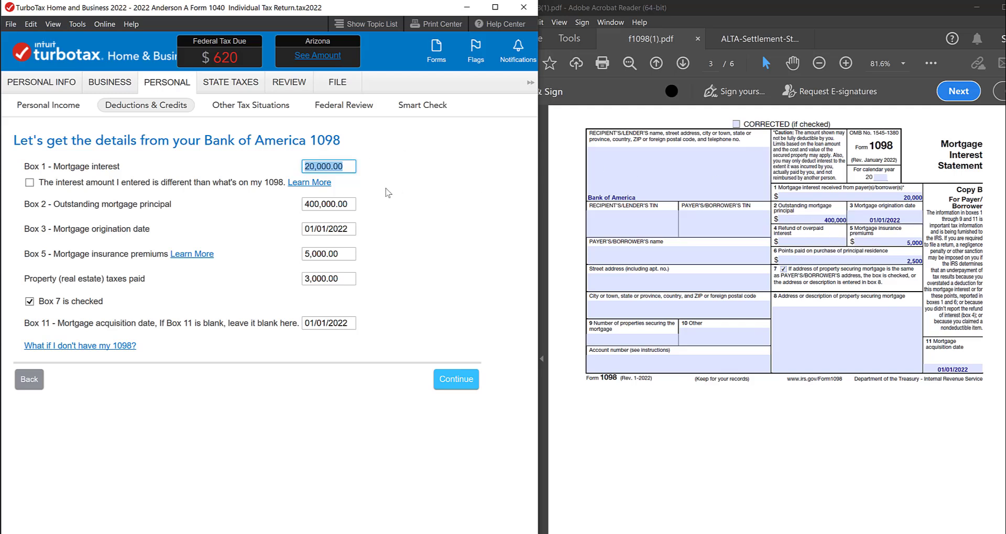
Consult IRS Publication 936 in the browser for the 2022 mortgage insurance premium and home mortgage interest rules, and return to the 1098 PDF.
left_click(310, 230)
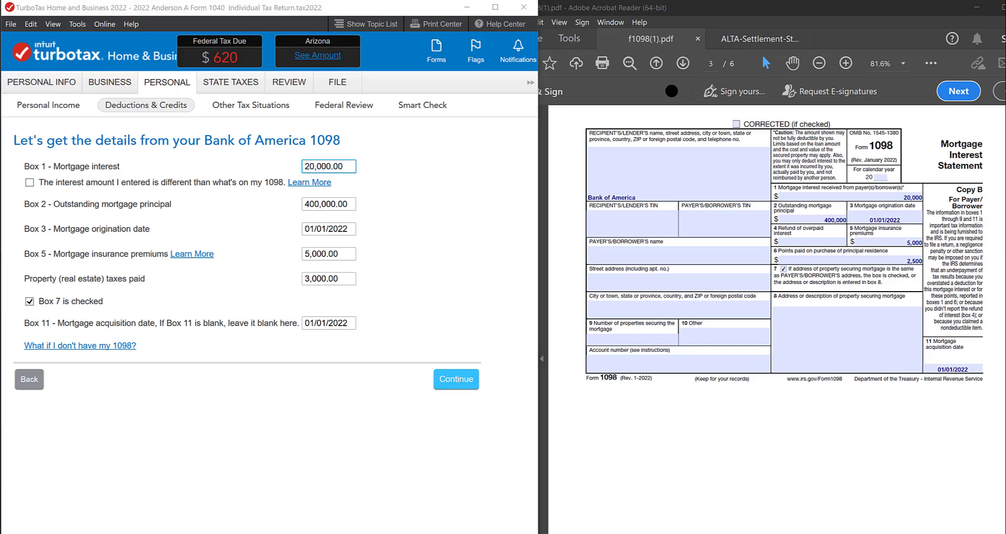
left_click_drag(1005, 102, 811, 6)
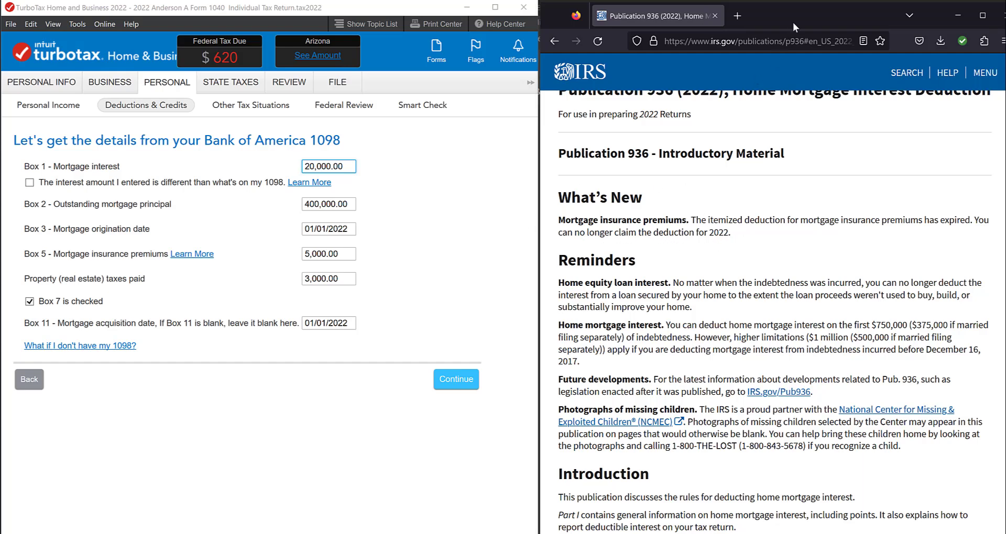
key("alt+Tab")
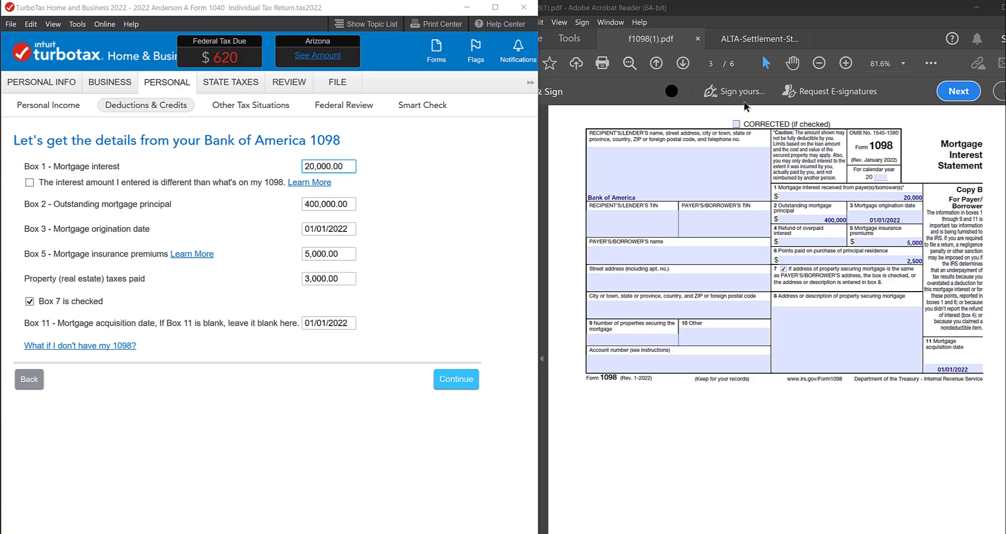
Examine the ALTA settlement statement for the borrower's school and county tax debits, compare them with the property taxes paid, and return to the 1098 PDF.
left_click(752, 41)
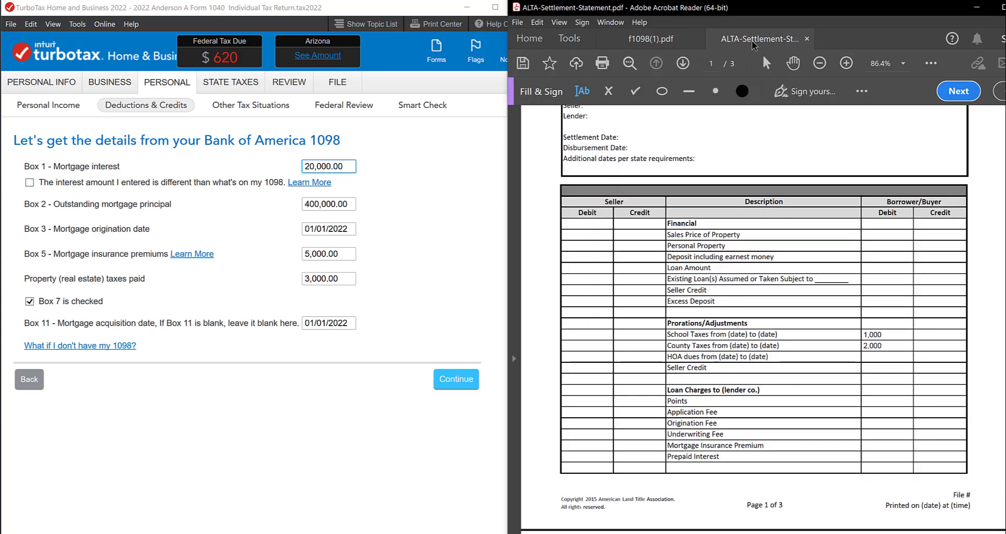
scroll(770, 214, "up", 5)
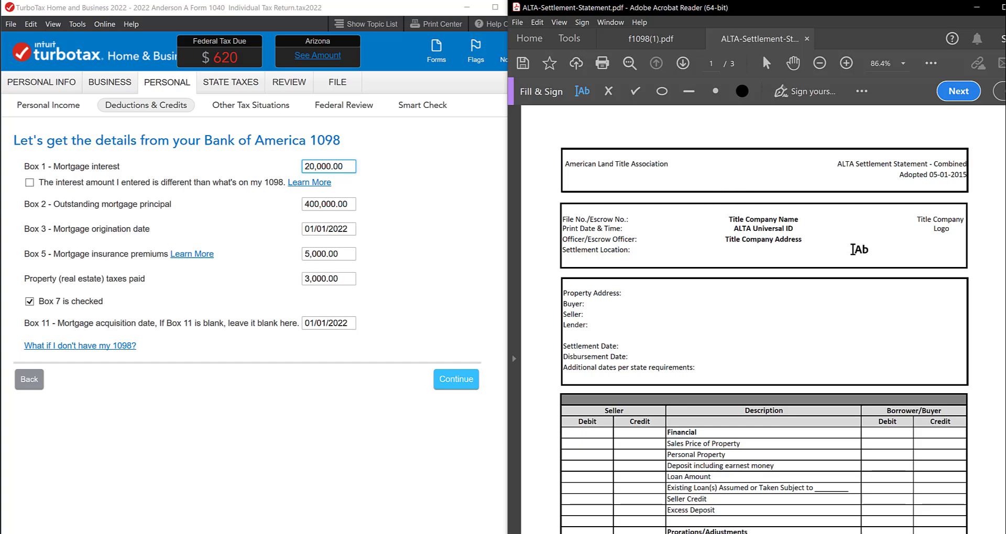
scroll(846, 247, "down", 3)
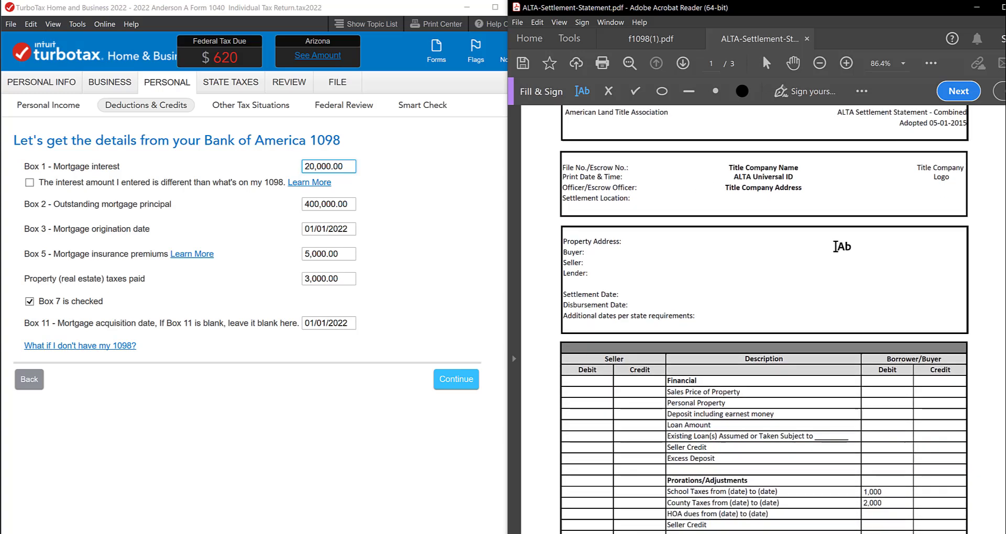
scroll(836, 246, "down", 6)
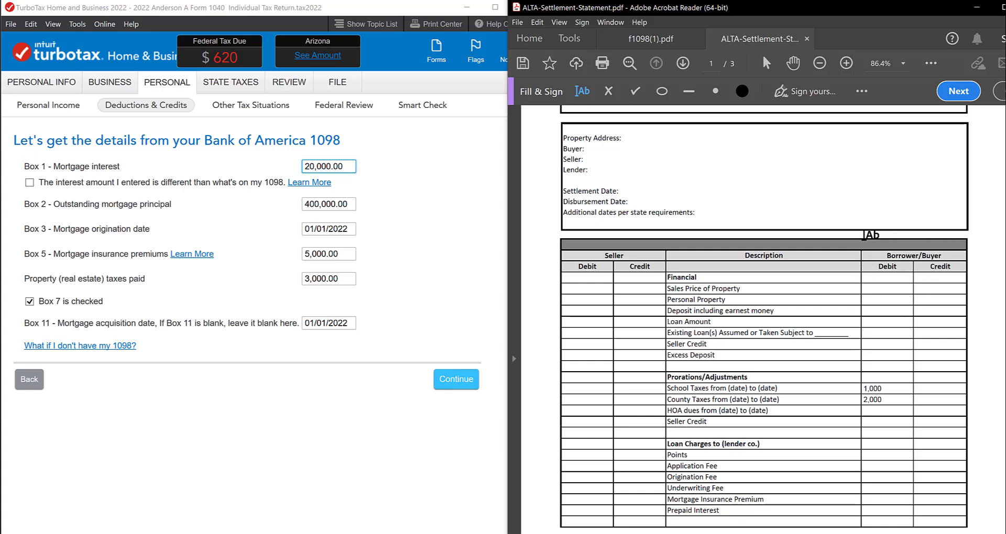
scroll(812, 236, "down", 3)
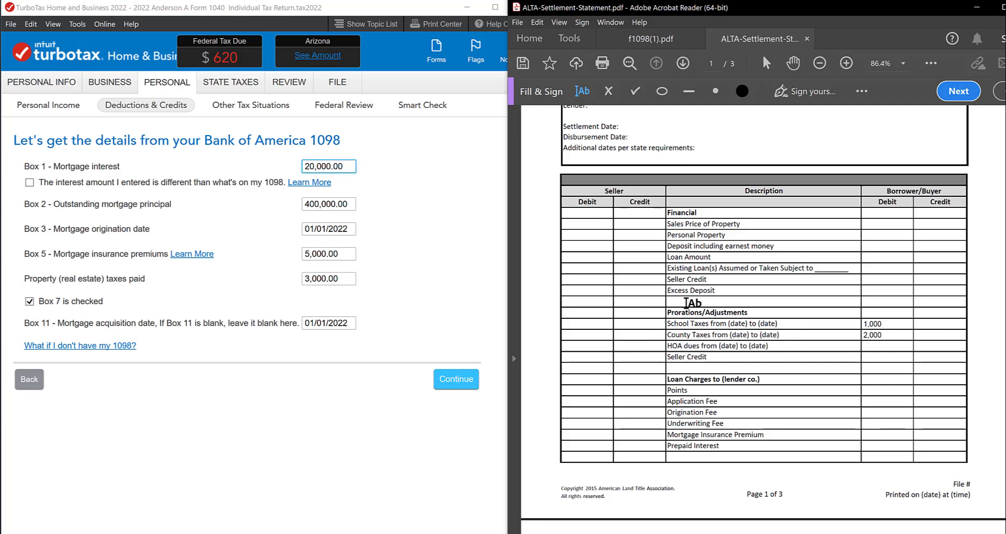
left_click(890, 343)
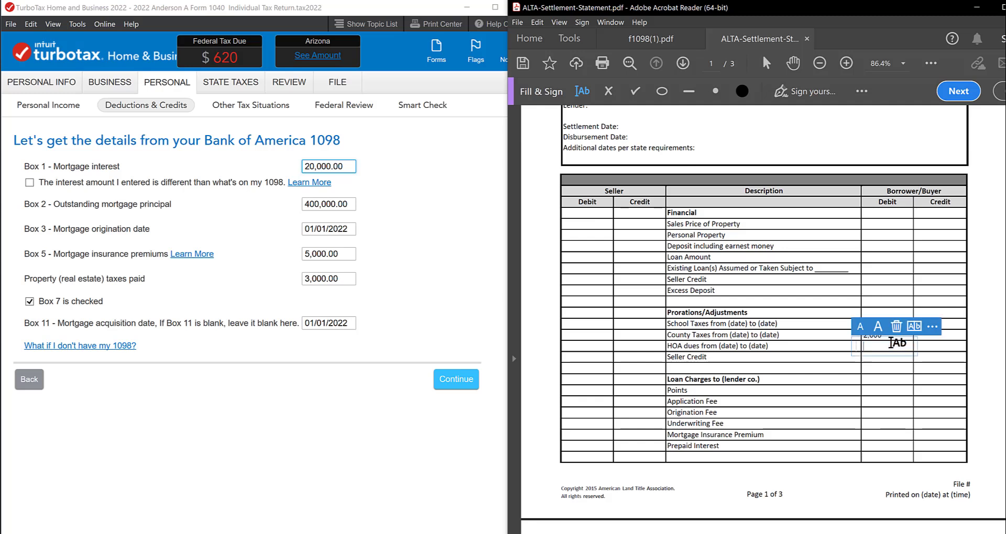
left_click(880, 370)
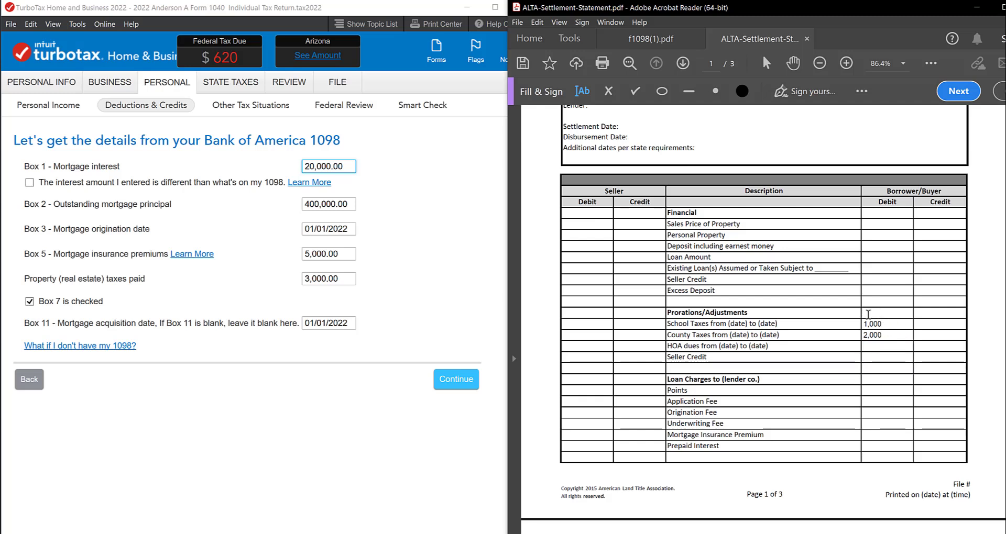
left_click(863, 348)
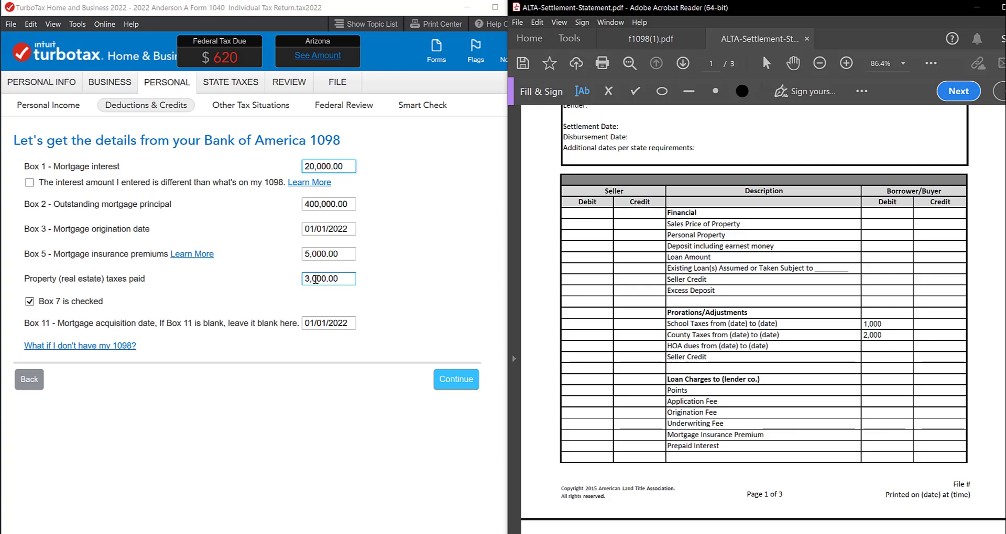
left_click(654, 39)
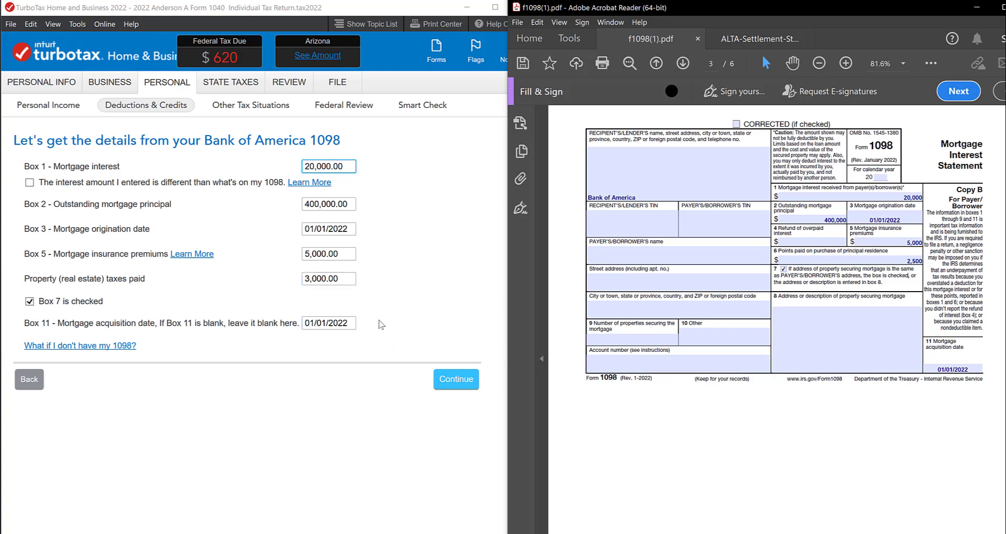
Accept the Bank of America 1098 details, the new-loan and main-home points options, and 2,500.00 as the dollar amount of points paid.
left_click(457, 381)
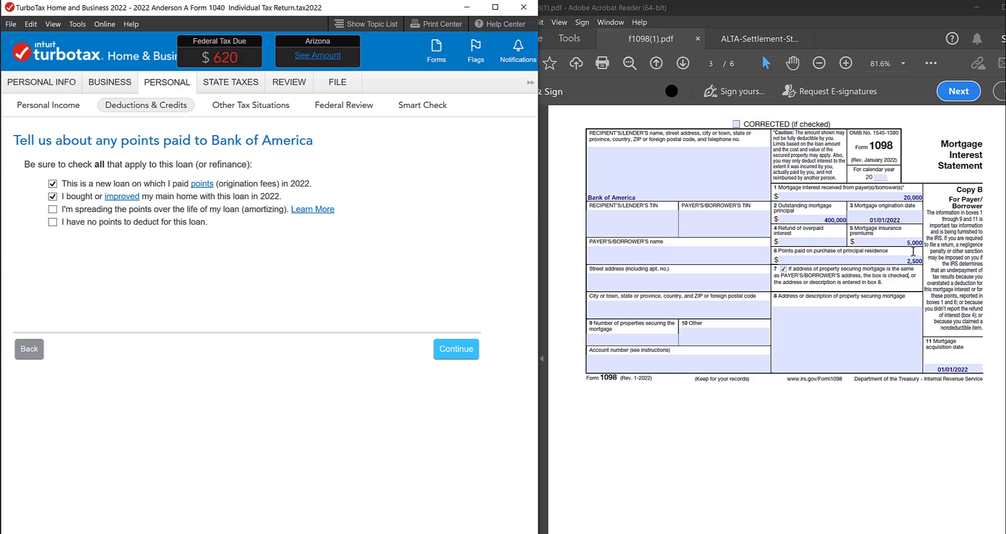
left_click(29, 350)
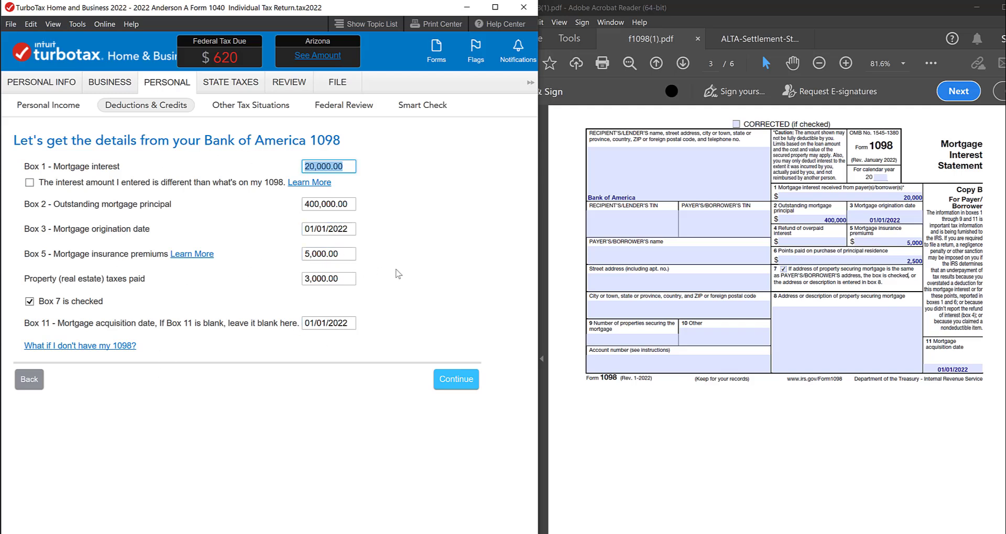
left_click(462, 387)
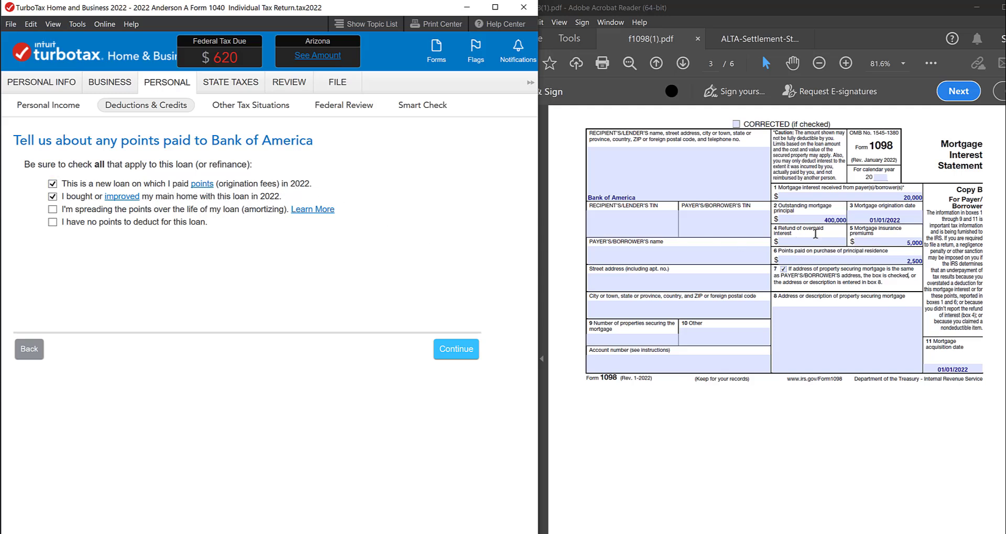
left_click(914, 257)
left_click(455, 349)
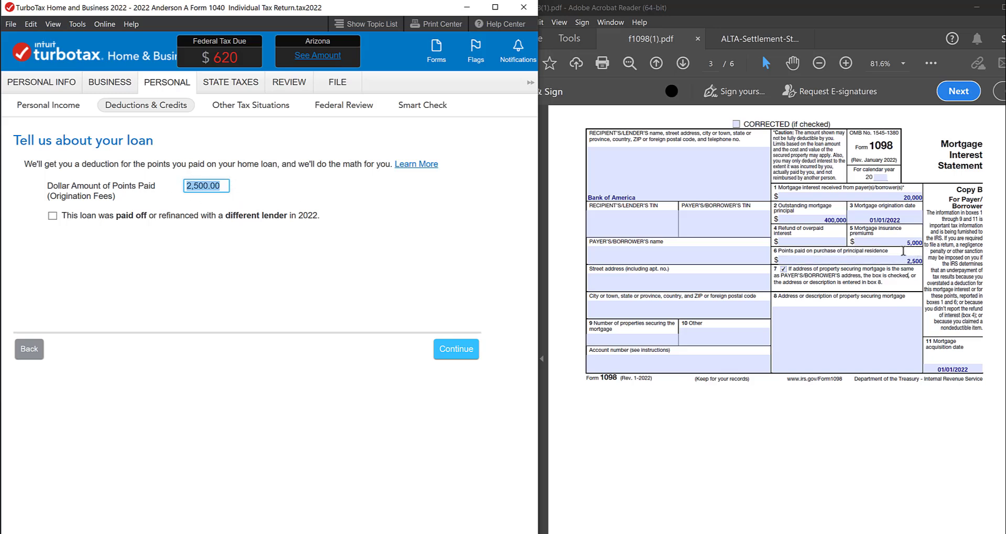
left_click(456, 351)
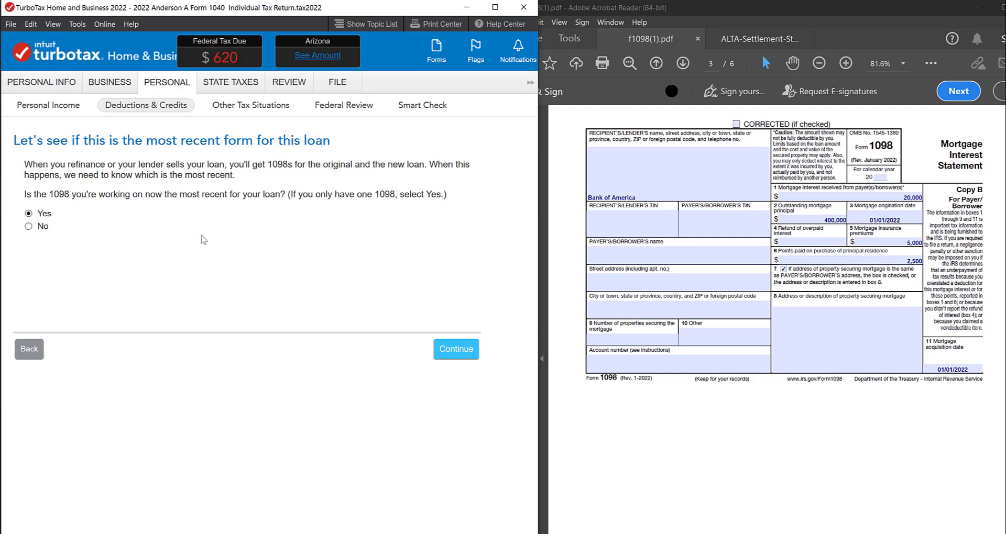
Confirm this 1098 is the most recent, the loan is neither a HELOC nor a refinance and was used only on this home, and finish the lender.
left_click(459, 353)
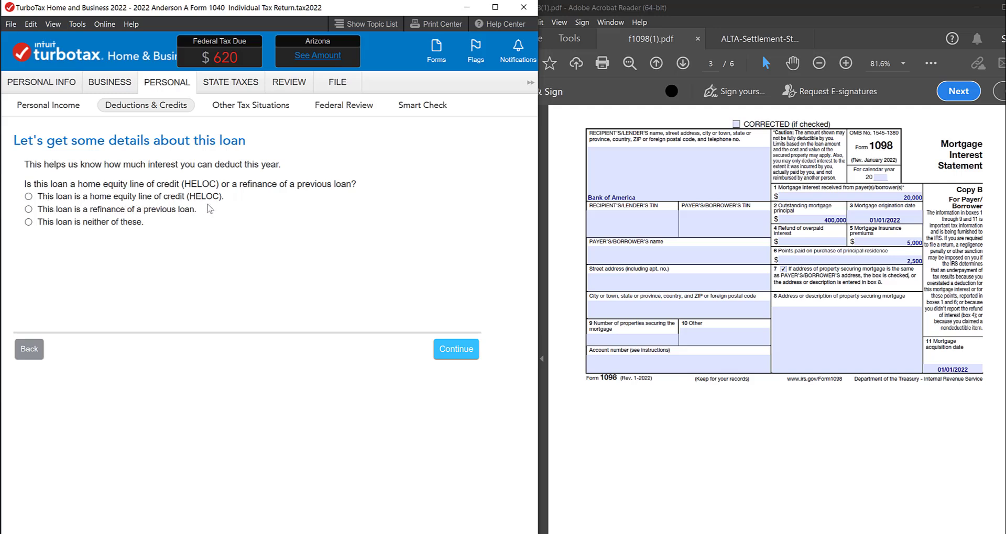
left_click(690, 220)
left_click(29, 222)
left_click(452, 349)
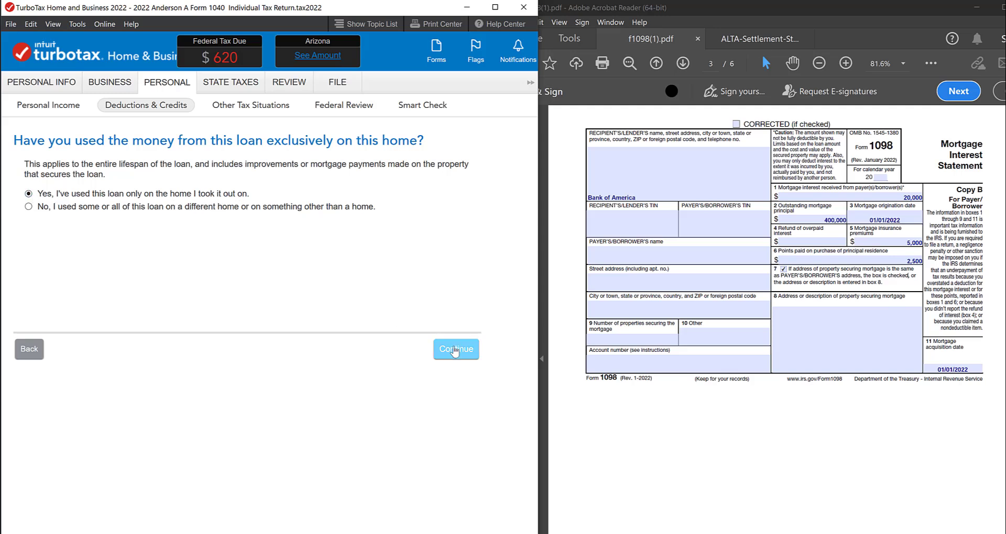
left_click(460, 355)
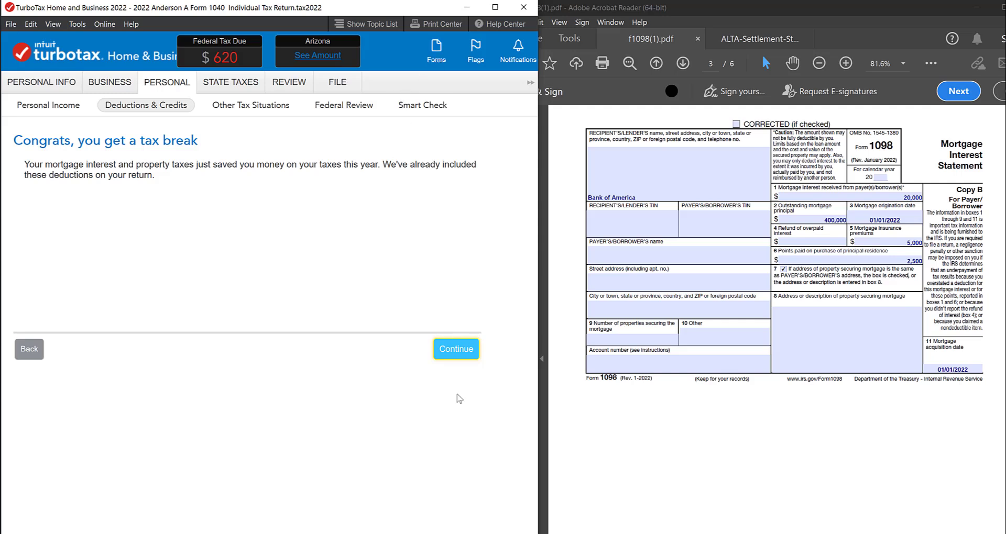
left_click(467, 351)
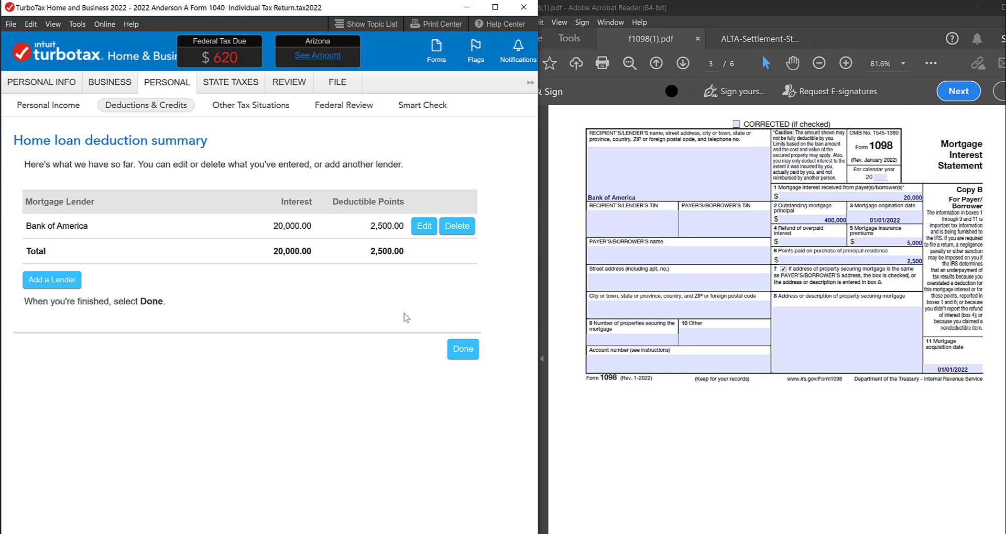
Switch to the forms view and examine the taxes and mortgage interest lines on Schedule A.
left_click(437, 55)
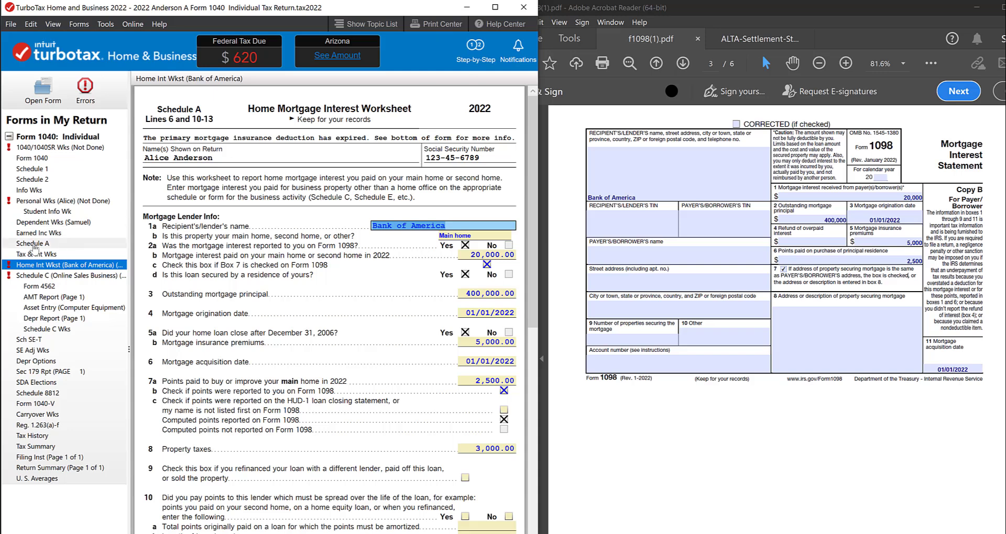
left_click(33, 245)
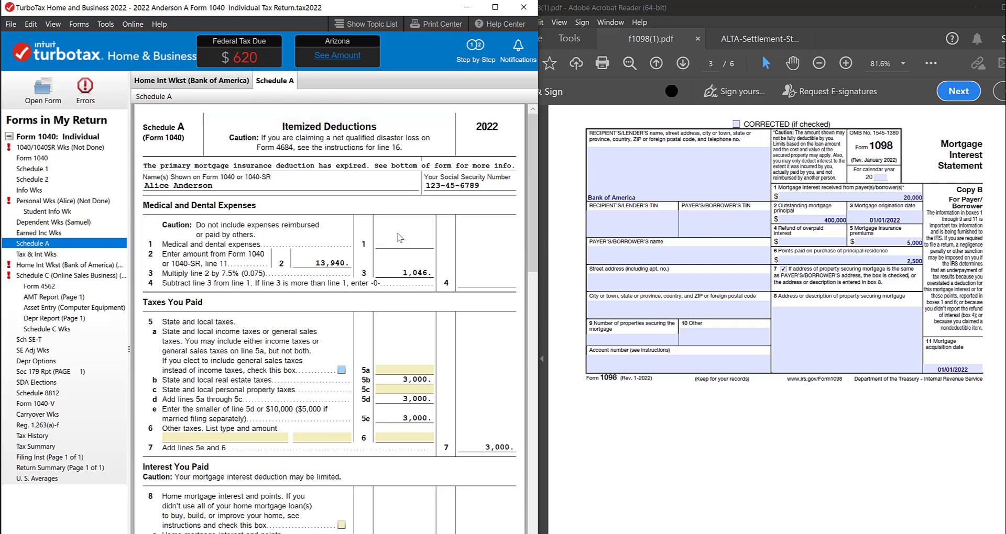
scroll(400, 237, "down", 6)
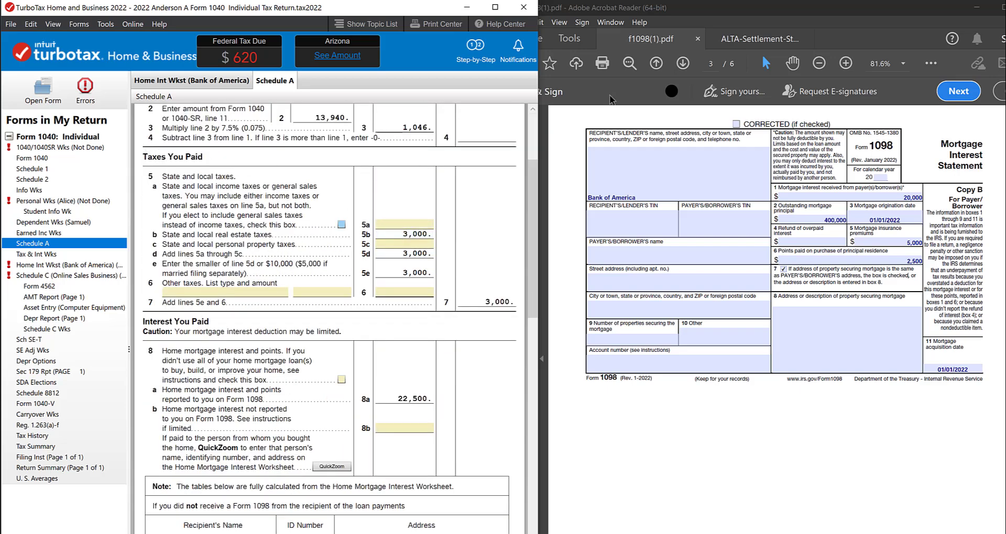
Check the settlement statement's school and county taxes against Schedule A, return to the 1098 PDF, and resize its window to sit beside the return.
left_click(743, 42)
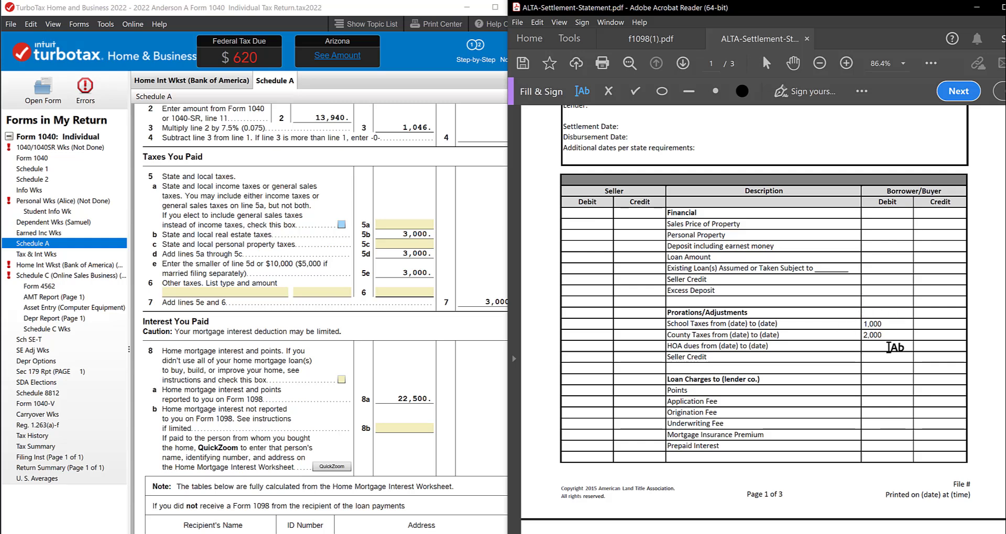
left_click(644, 48)
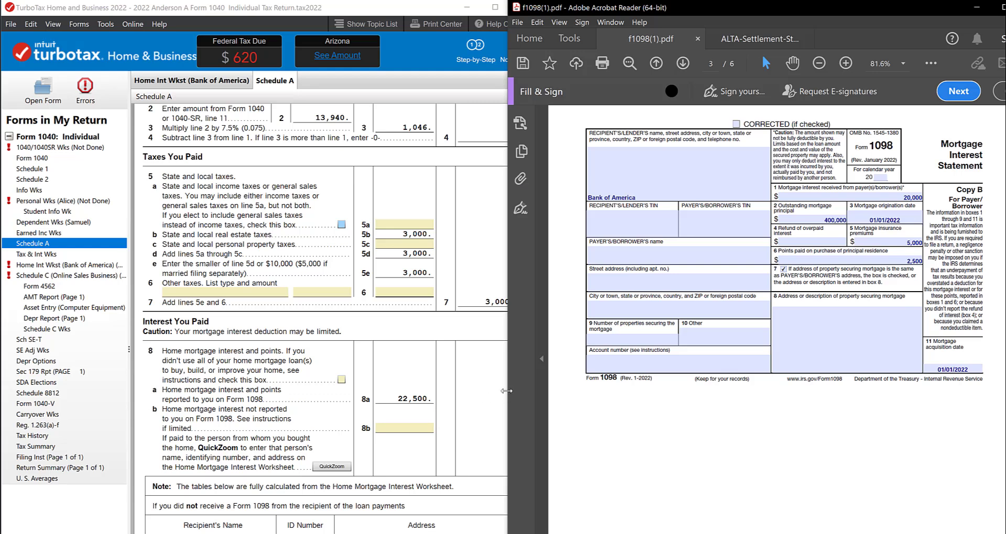
left_click_drag(506, 390, 540, 389)
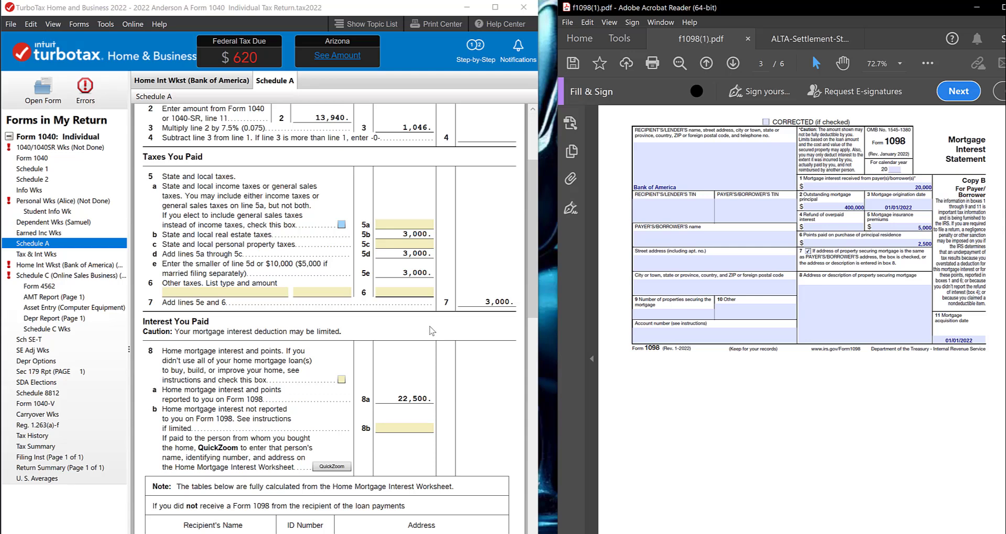
scroll(335, 314, "down", 3)
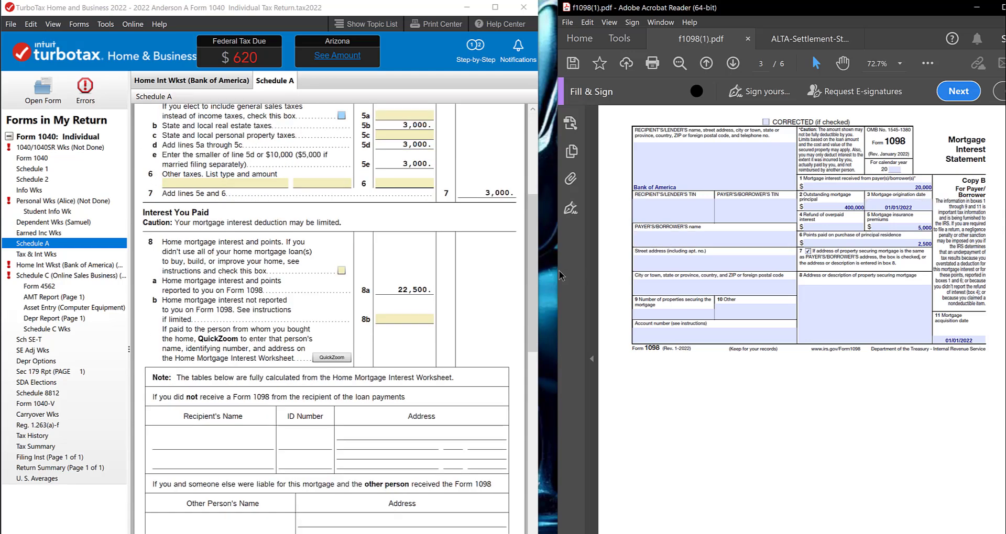
left_click_drag(558, 272, 538, 271)
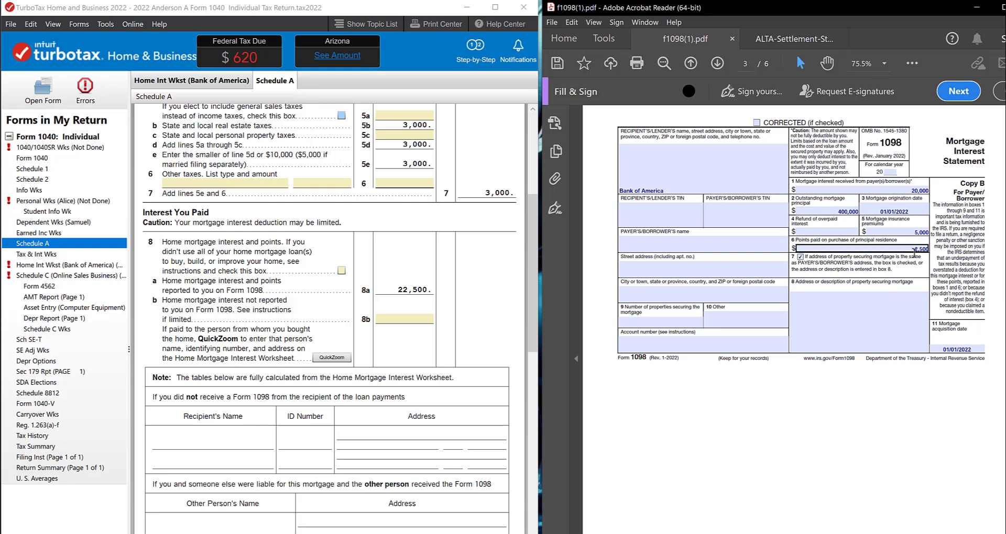
Compare Schedule A line 8a with the 1098's interest and points, and examine the remaining lines through total itemized deductions on line 17.
left_click(400, 290)
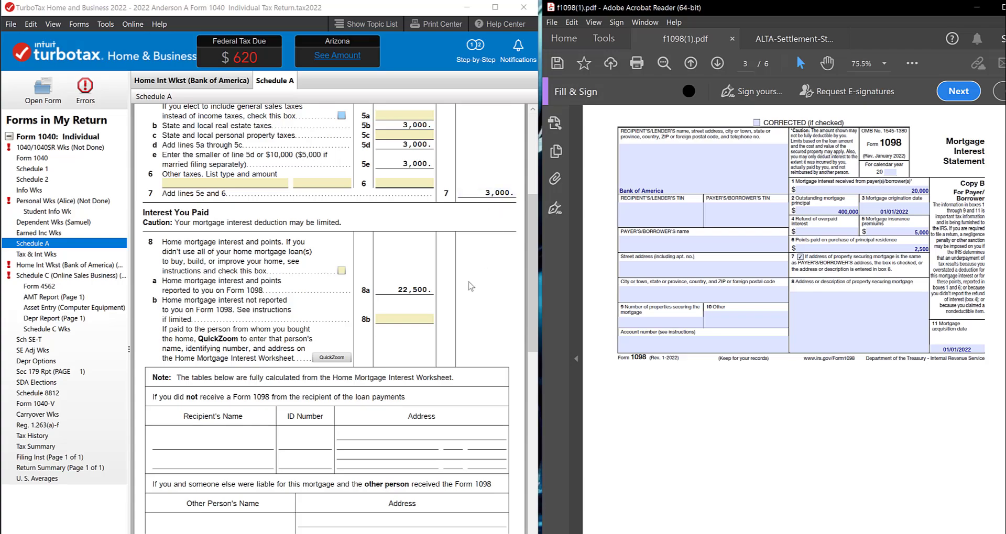
scroll(471, 286, "down", 10)
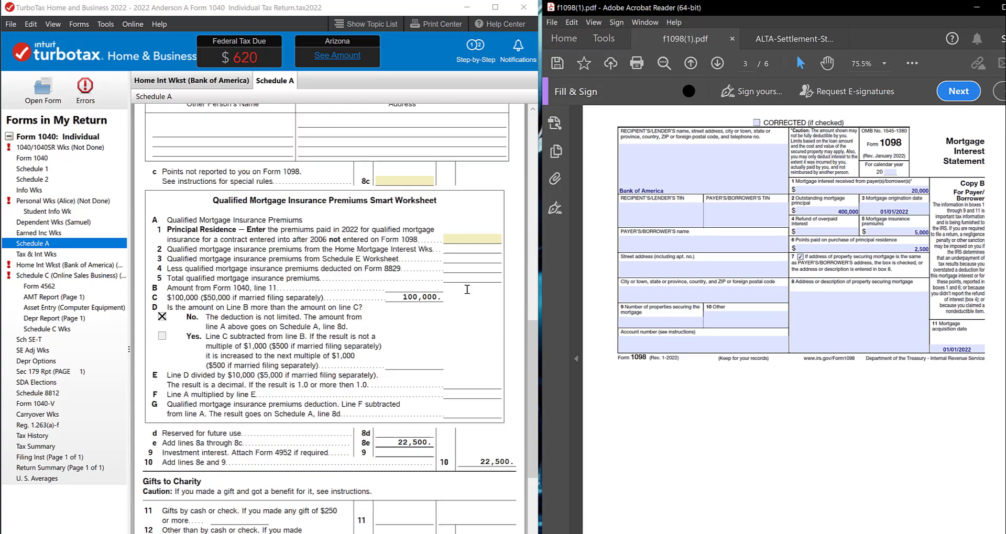
scroll(467, 290, "down", 9)
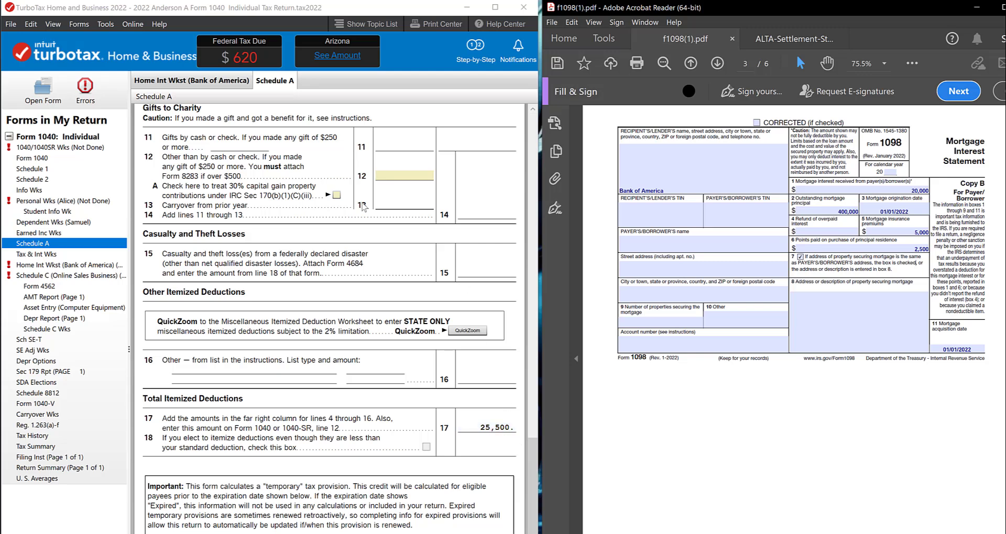
Open Form 1040 and examine the filing status and the line 12 deduction against the standard deduction for head of household.
left_click(38, 159)
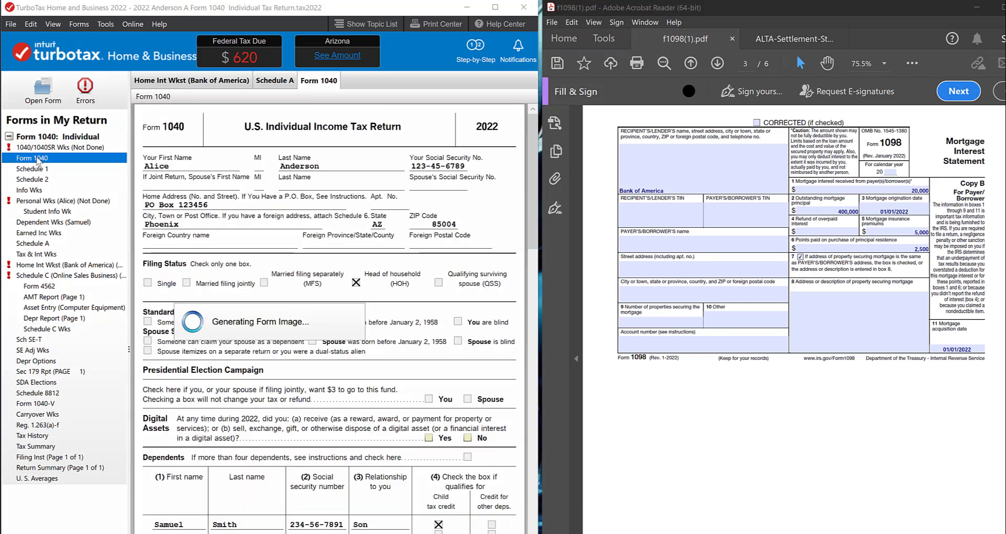
scroll(441, 319, "down", 15)
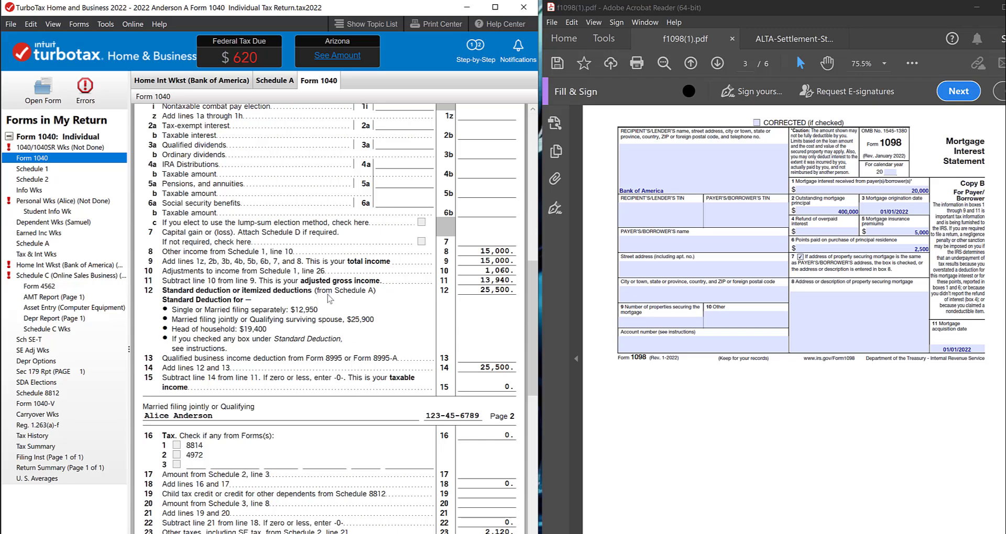
scroll(335, 322, "up", 9)
scroll(325, 318, "up", 2)
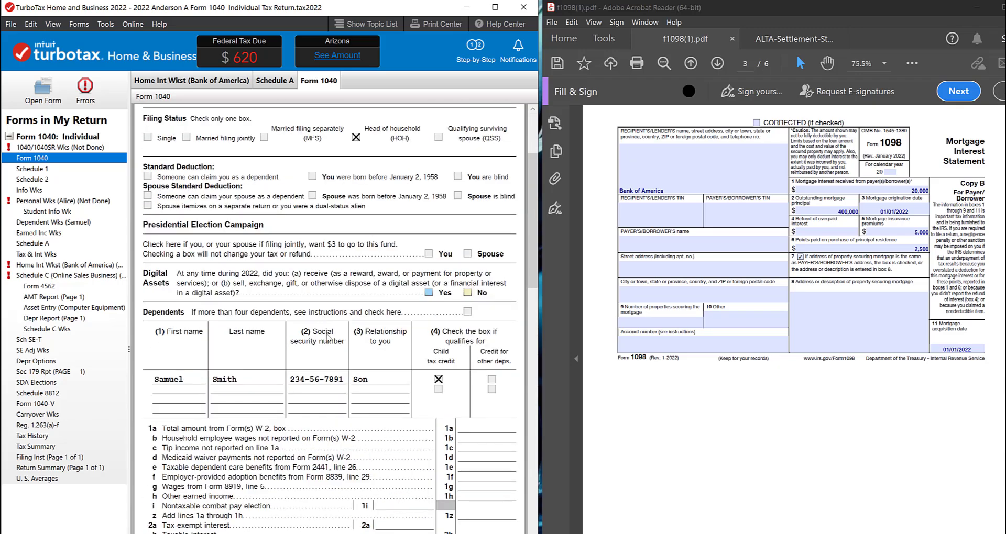
scroll(328, 338, "up", 3)
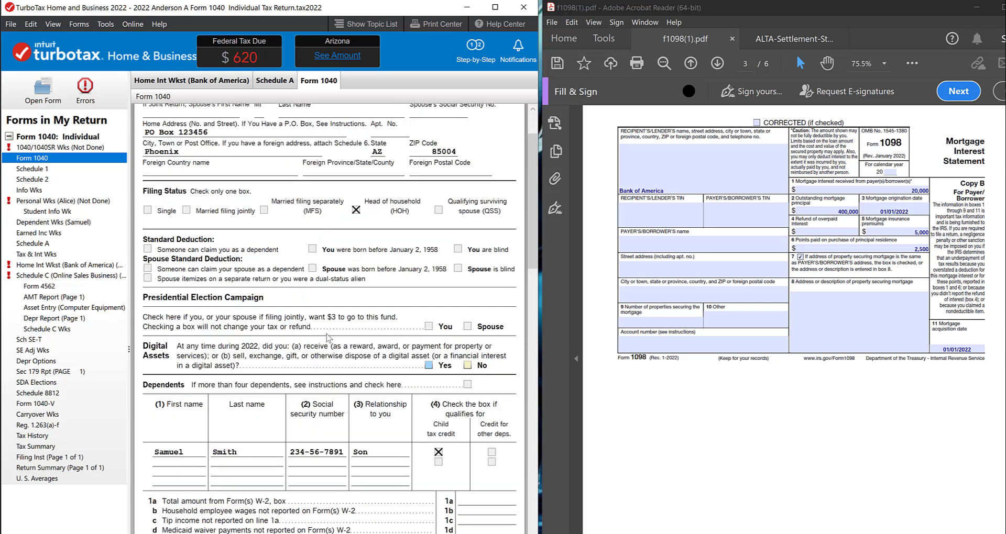
scroll(322, 303, "up", 1)
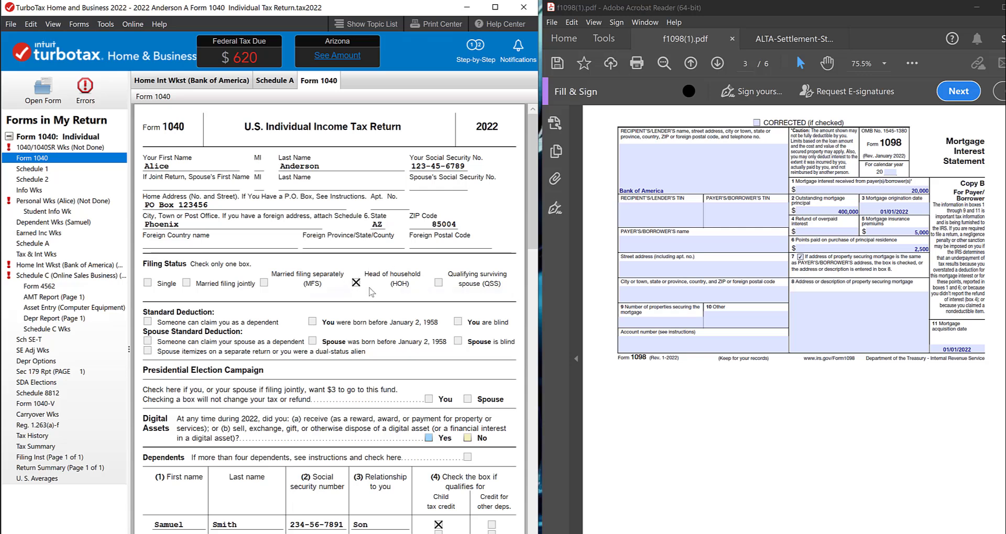
left_click(344, 293)
scroll(293, 289, "down", 12)
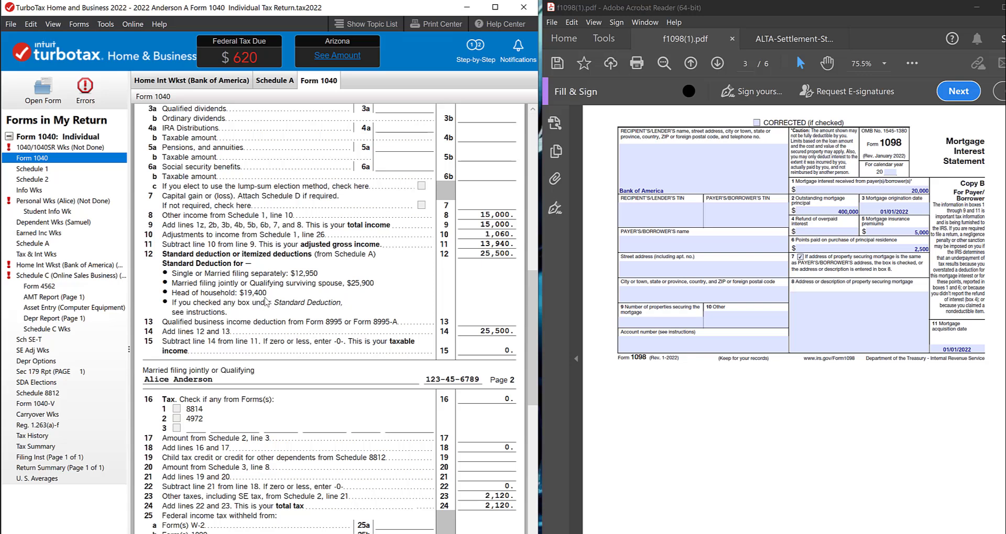
left_click(487, 257)
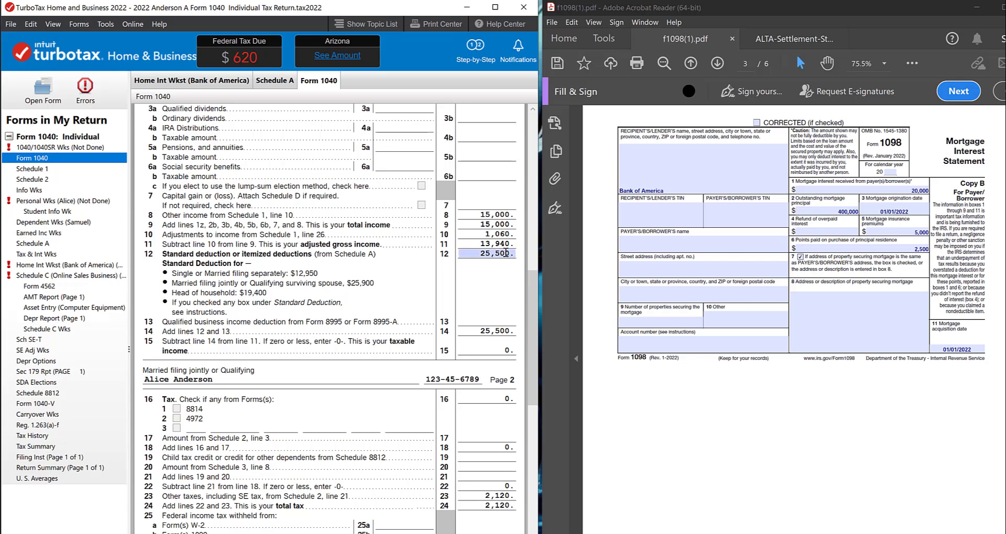